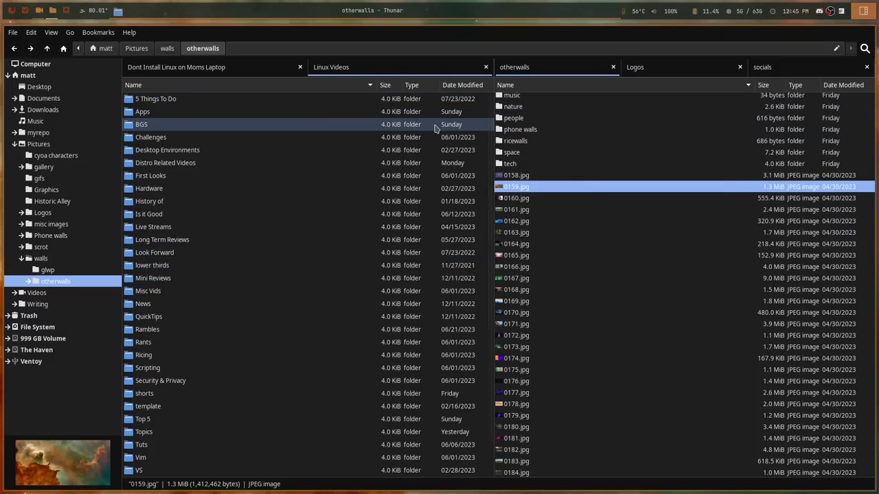
After a glance at Krusader, quit Thunar and relaunch it to confirm its five tabs return.
key("alt+Tab")
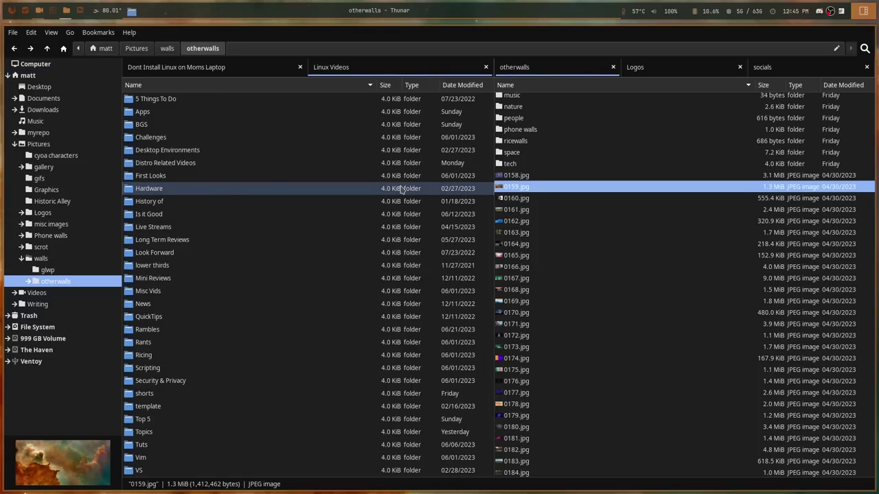
key("ctrl+q")
key("super+e")
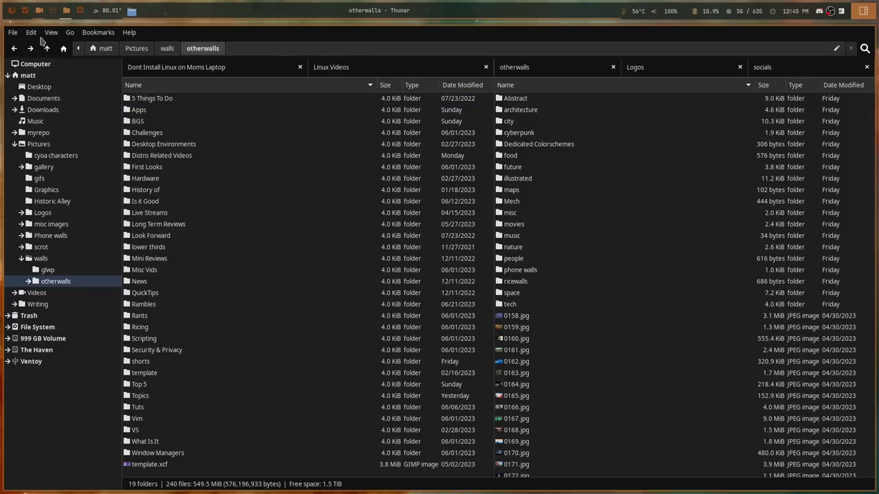
left_click(30, 33)
left_click(55, 229)
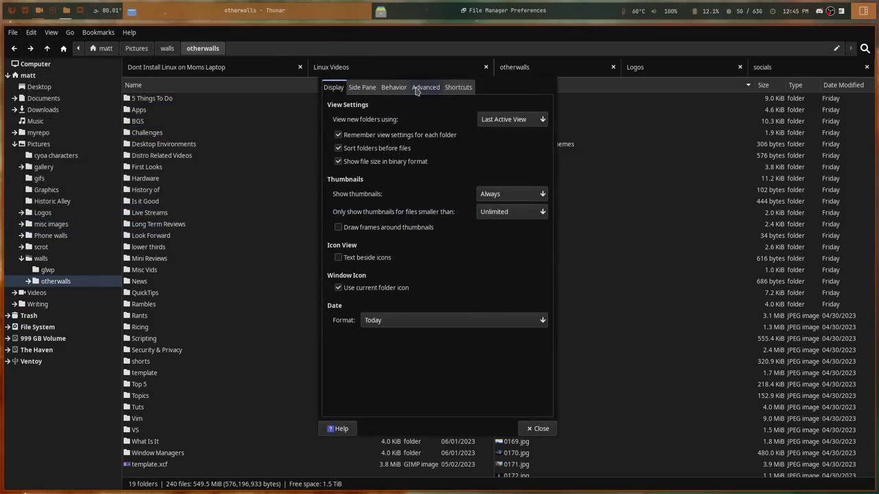
left_click(394, 88)
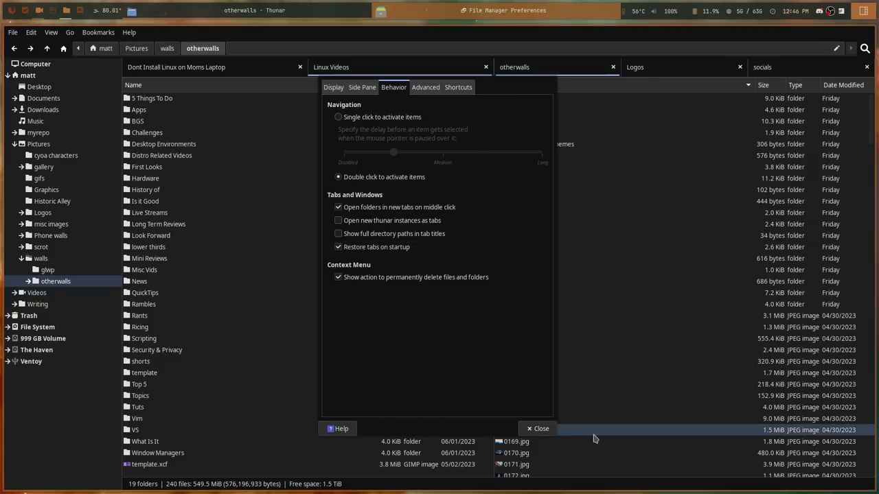
left_click(539, 429)
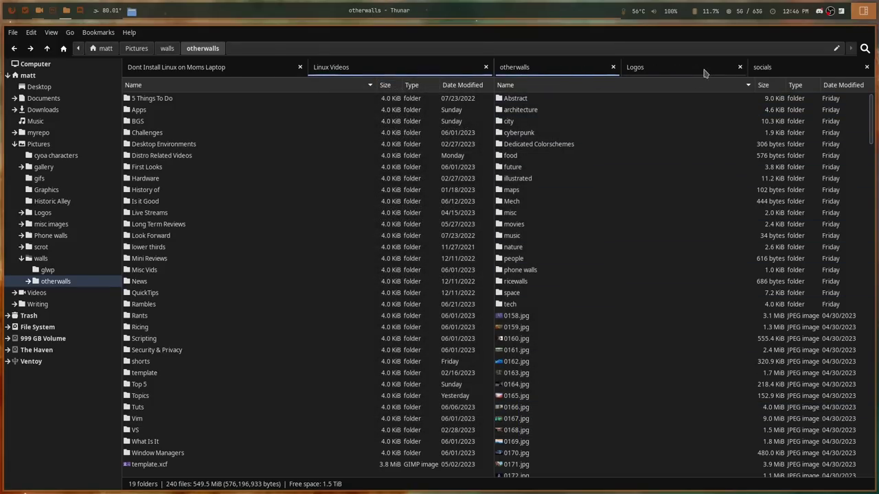
left_click(762, 67)
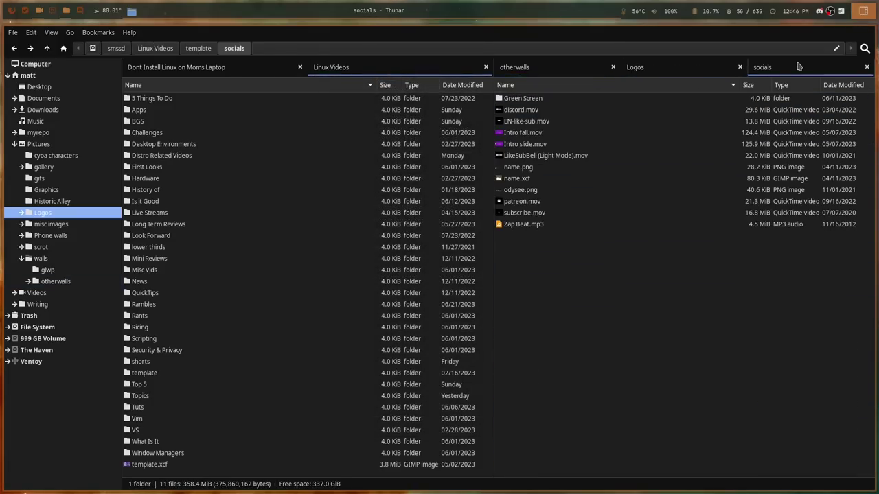
left_click(702, 74)
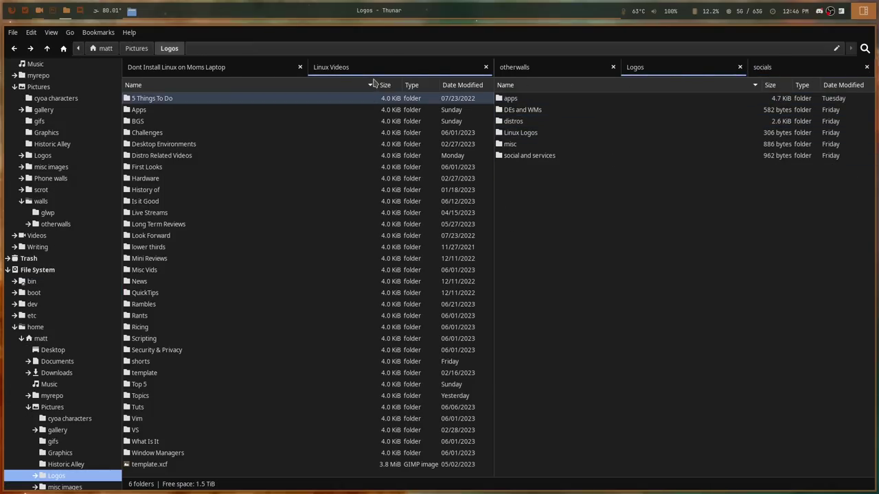
left_click(102, 32)
left_click(103, 33)
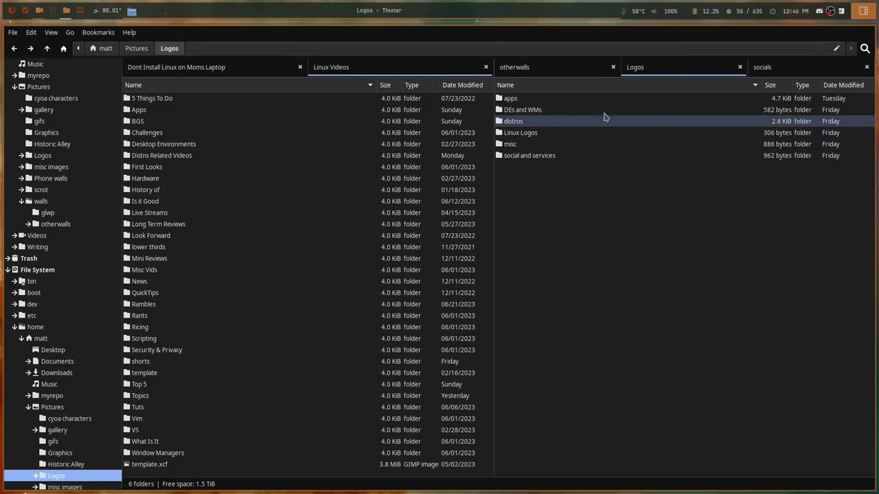
left_click(764, 68)
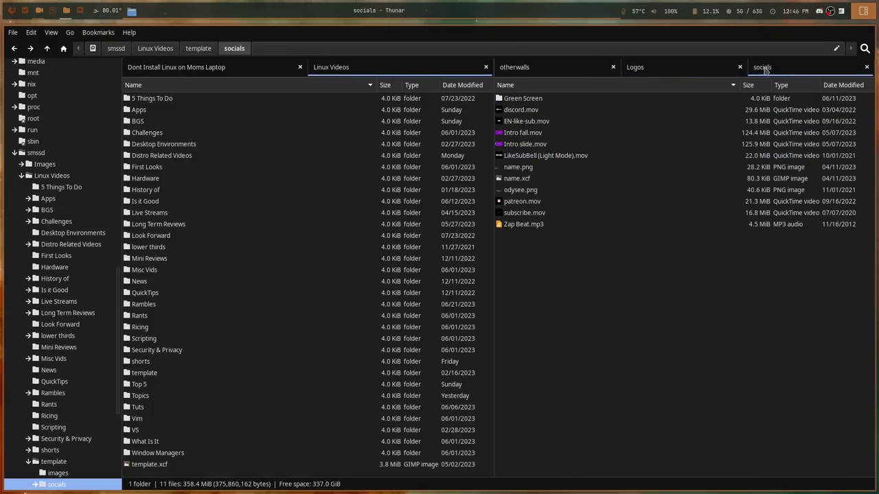
left_click(649, 68)
left_click(797, 68)
left_click(666, 68)
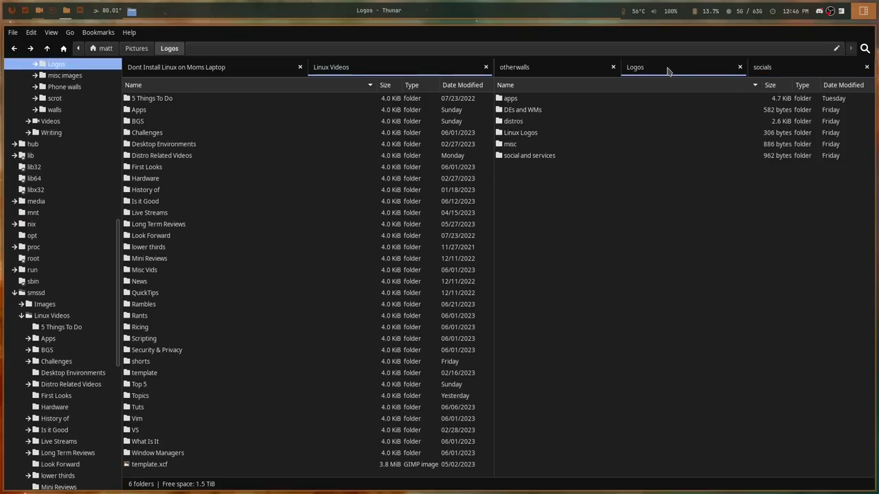
left_click(563, 68)
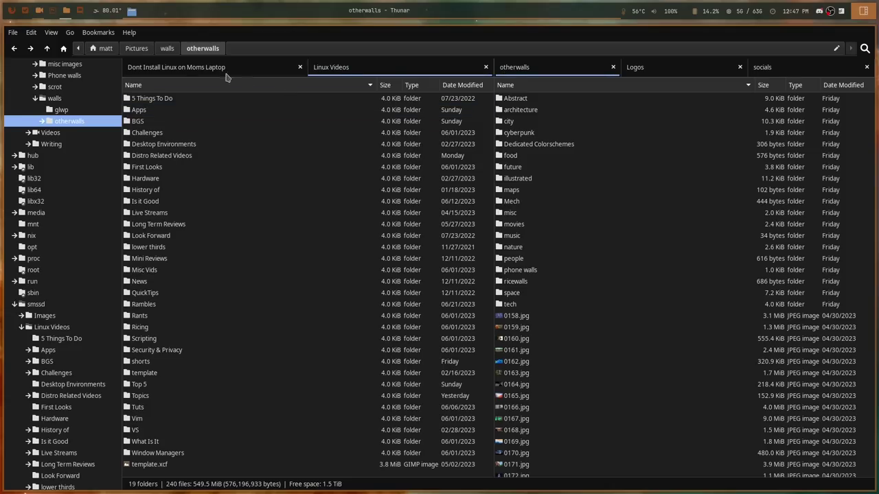
Check the Custom Actions list, then confirm 0165.jpg's context menu offers Pywal.
left_click(31, 33)
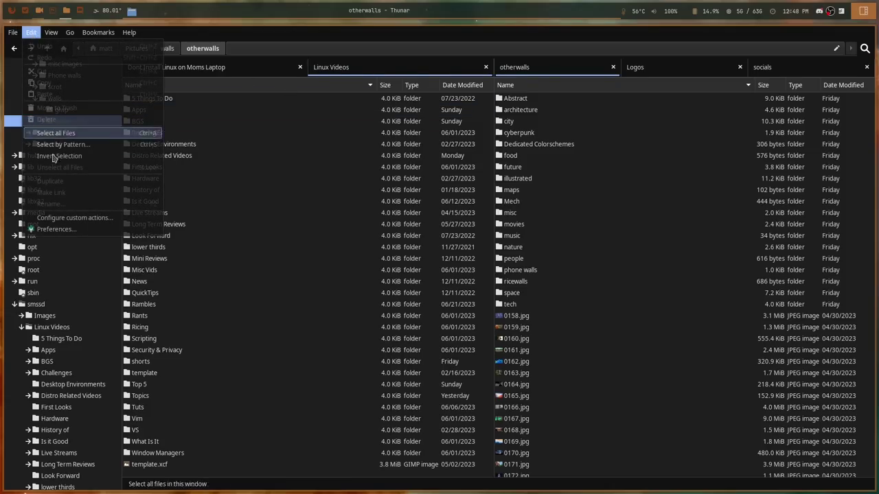
left_click(62, 219)
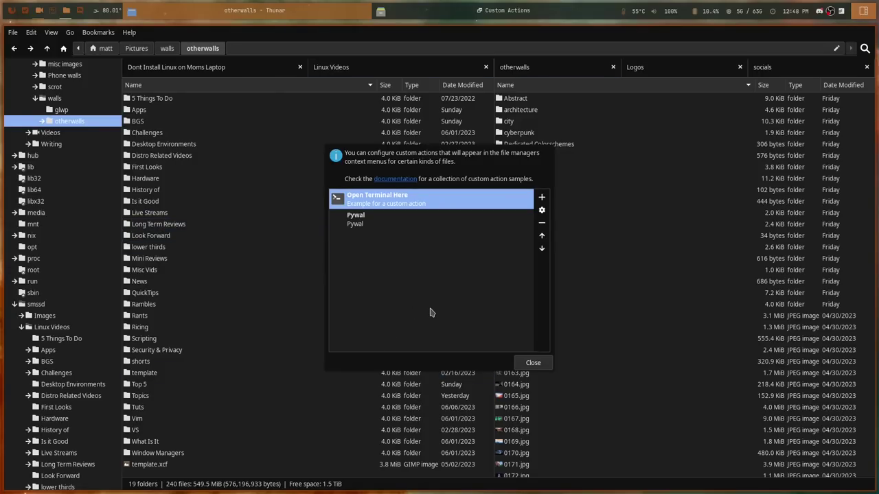
left_click(527, 361)
left_click(519, 397)
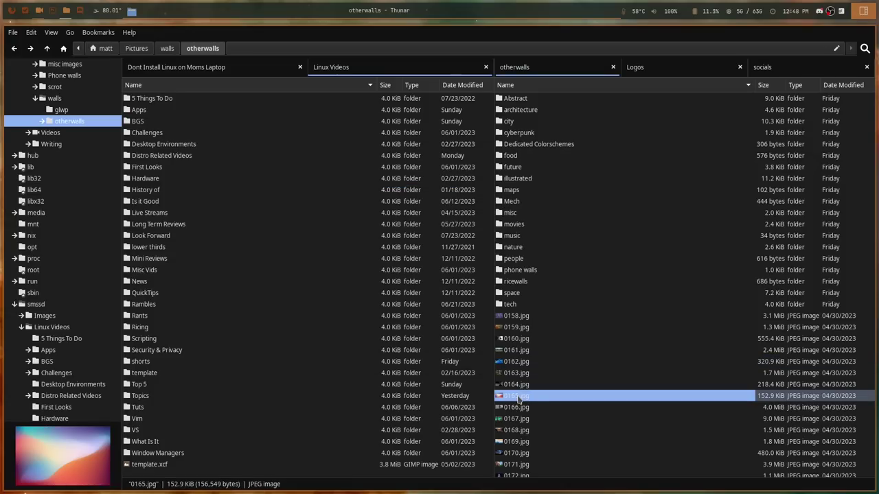
right_click(519, 397)
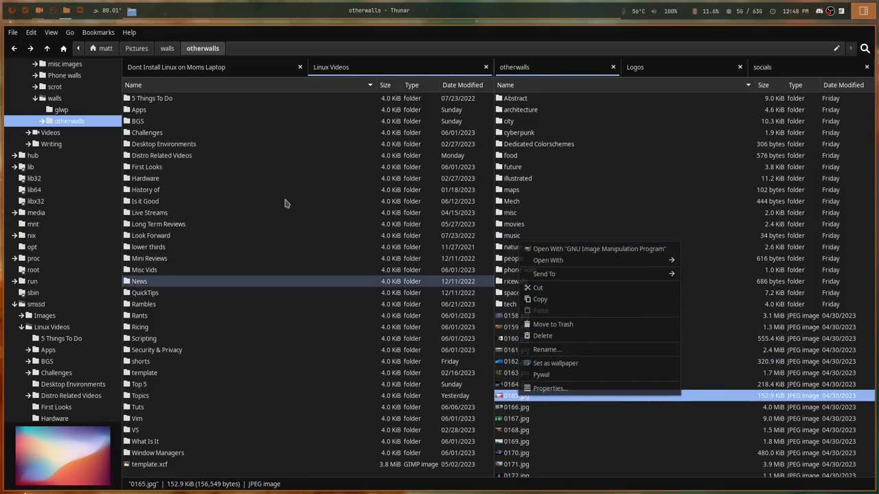
left_click(32, 32)
Reopen Edit > Configure custom actions, select the Pywal entry, and close the dialog.
left_click(32, 32)
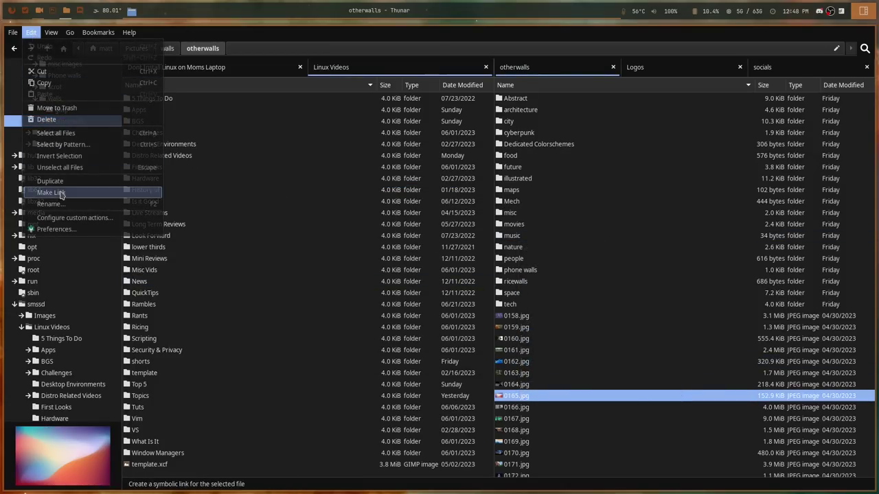
left_click(61, 218)
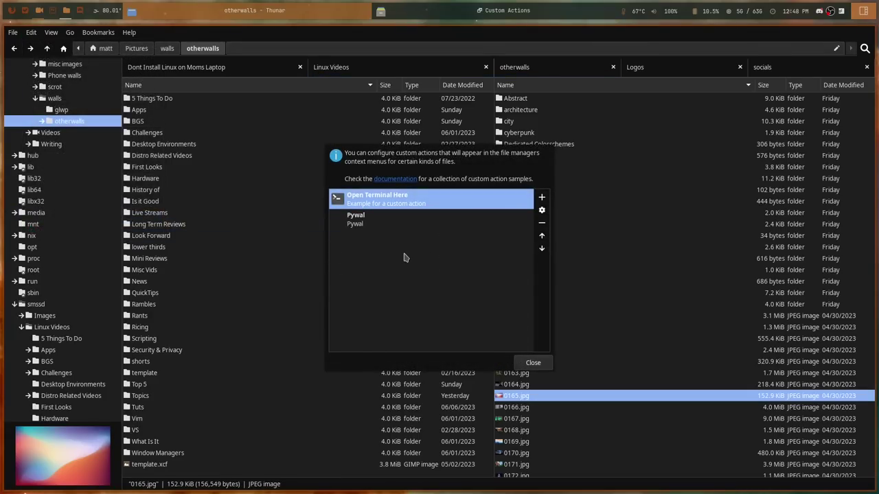
left_click(378, 228)
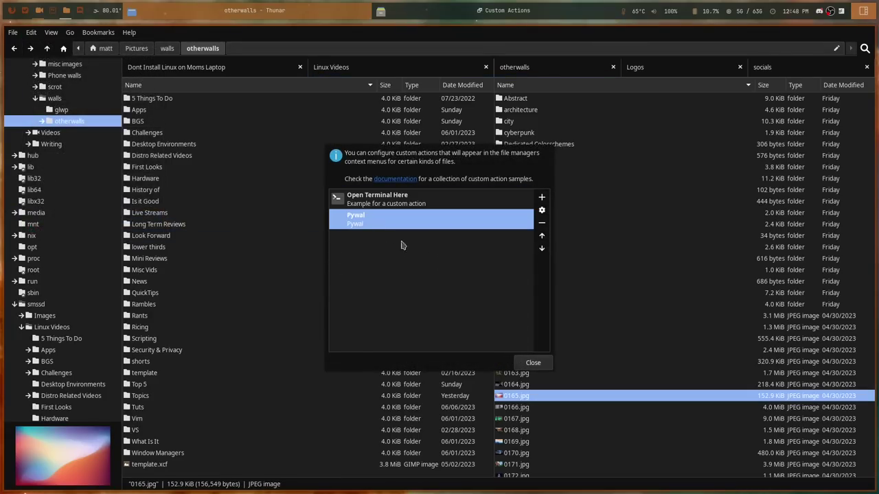
left_click(525, 363)
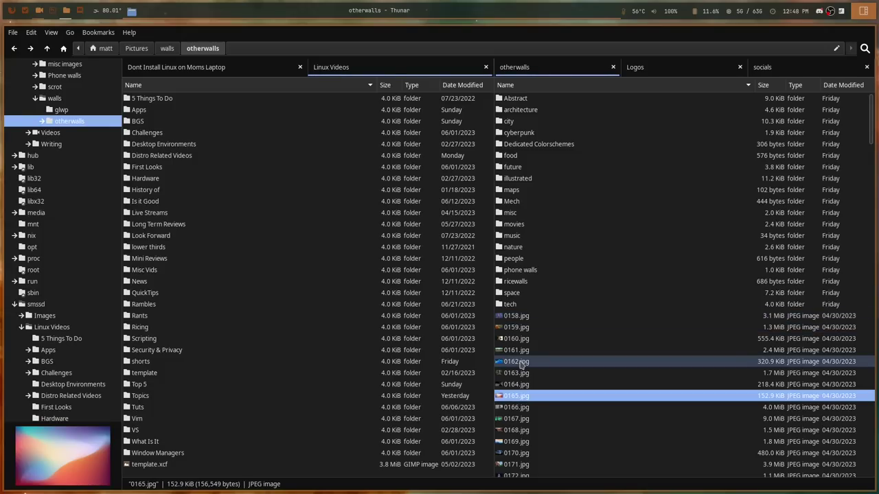
Recolour the desktop blue with Pywal from 0162.jpg, then open the Apps folder in the left pane.
right_click(521, 362)
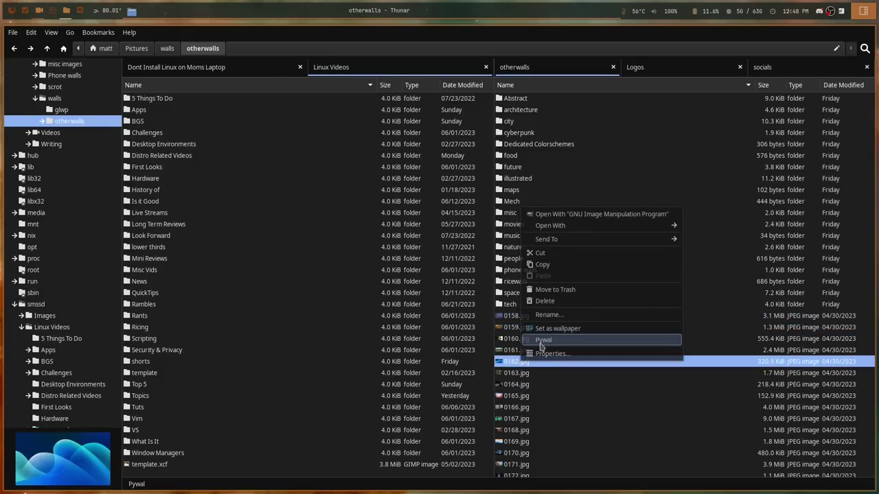
left_click(545, 340)
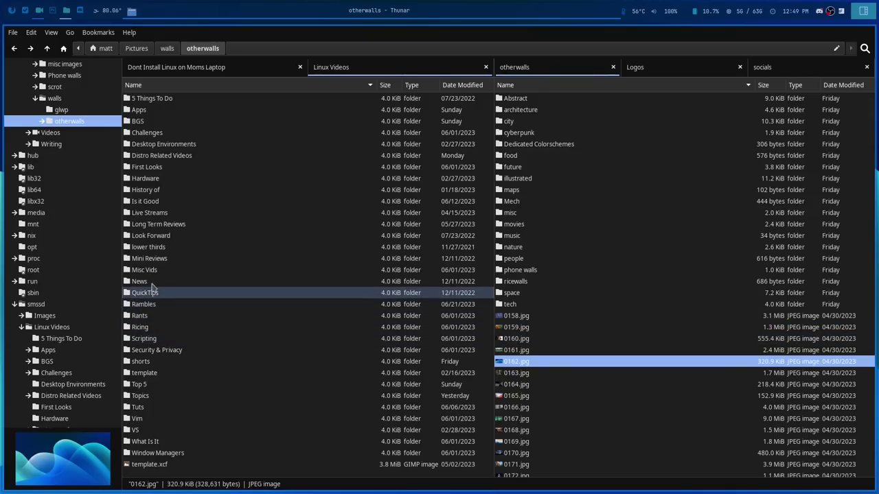
double_click(143, 111)
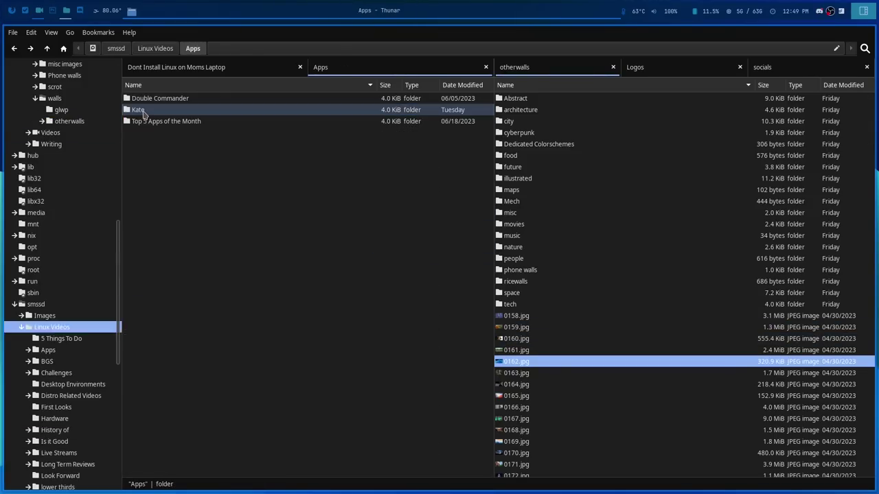
In the Dont Install Linux on Moms Laptop tab, bring up vid final.mp4's context menu.
left_click(176, 67)
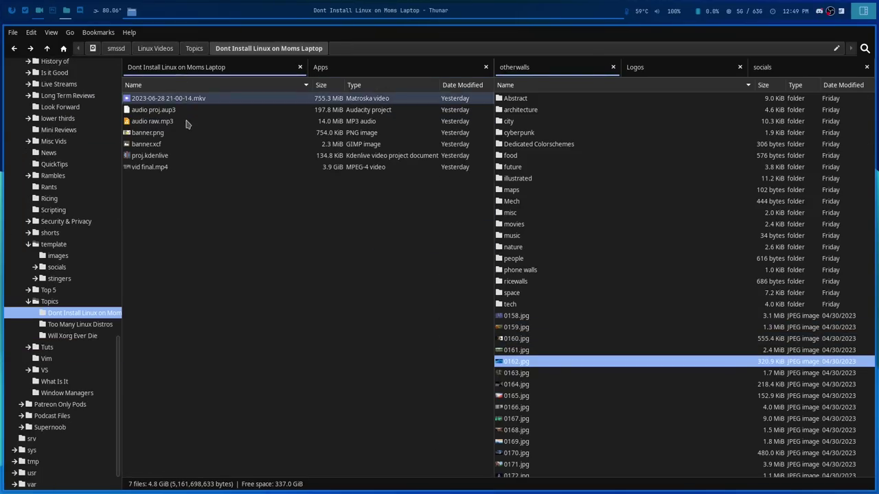
left_click(155, 170)
right_click(155, 172)
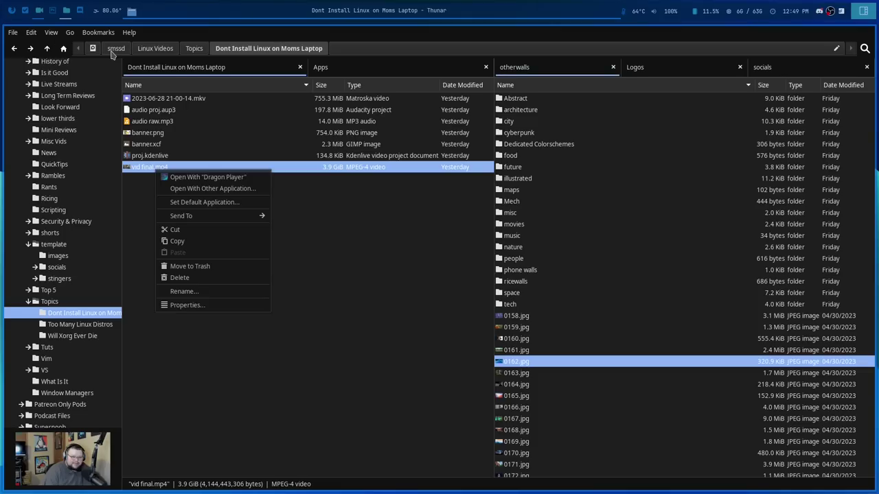
left_click(31, 33)
left_click(31, 33)
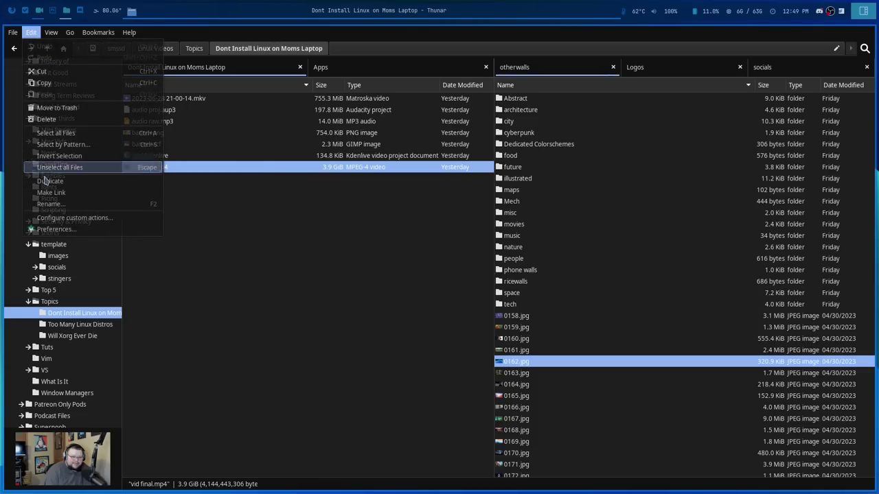
left_click(83, 216)
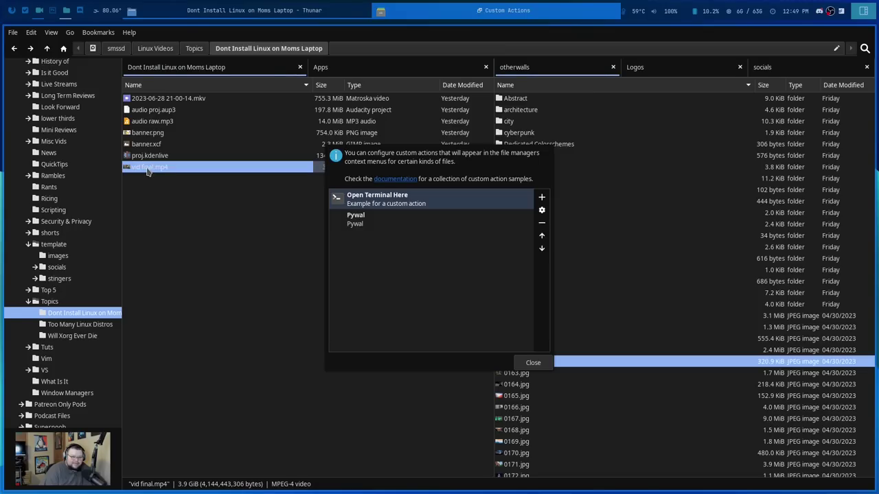
left_click(542, 199)
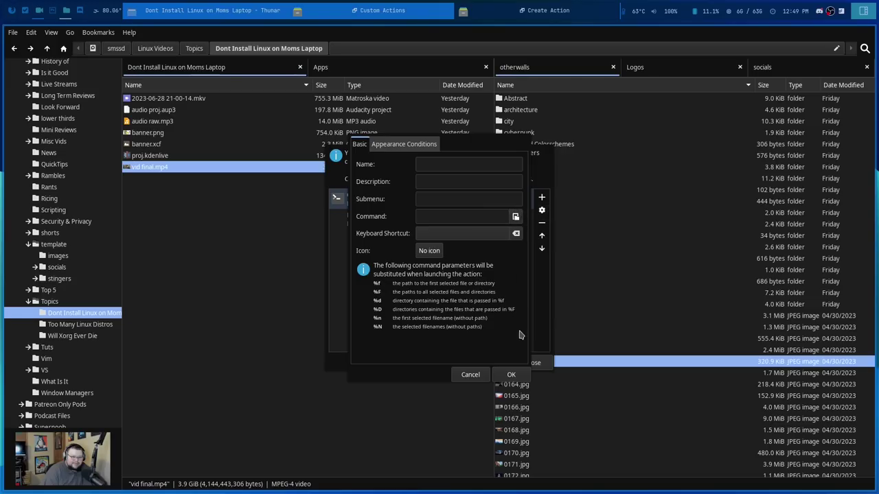
left_click(510, 375)
left_click(530, 364)
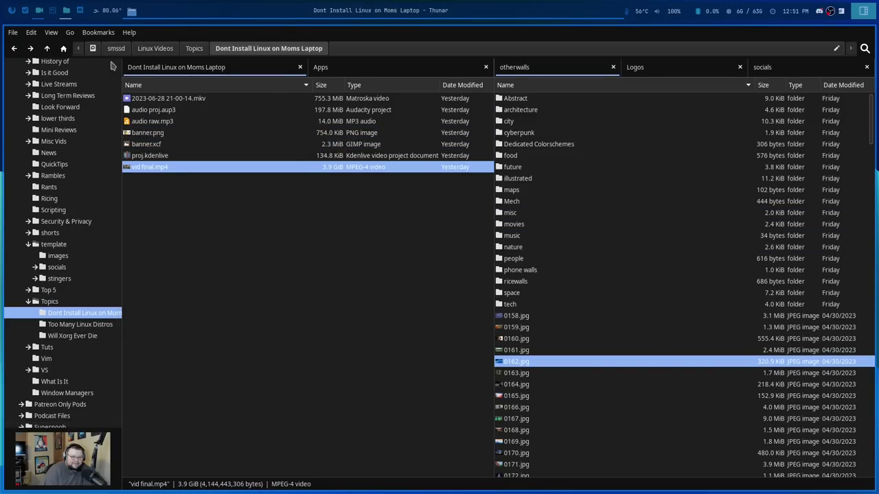
Open Thunar's Edit menu and dismiss it without choosing anything.
left_click(31, 32)
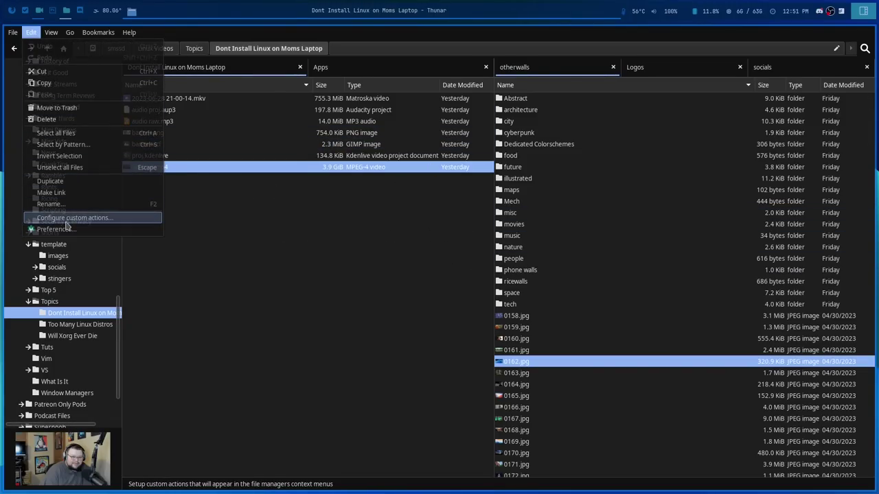
left_click(338, 290)
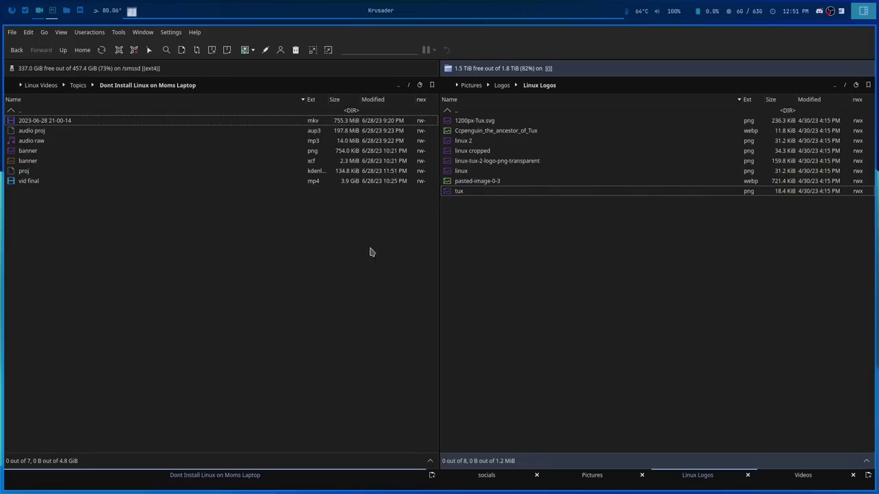
Rebalance the panes and open Pictures/walls/otherwalls/Dedicated Colorschemes/everforest-walls/other in the right panel.
left_click_drag(439, 247, 420, 245)
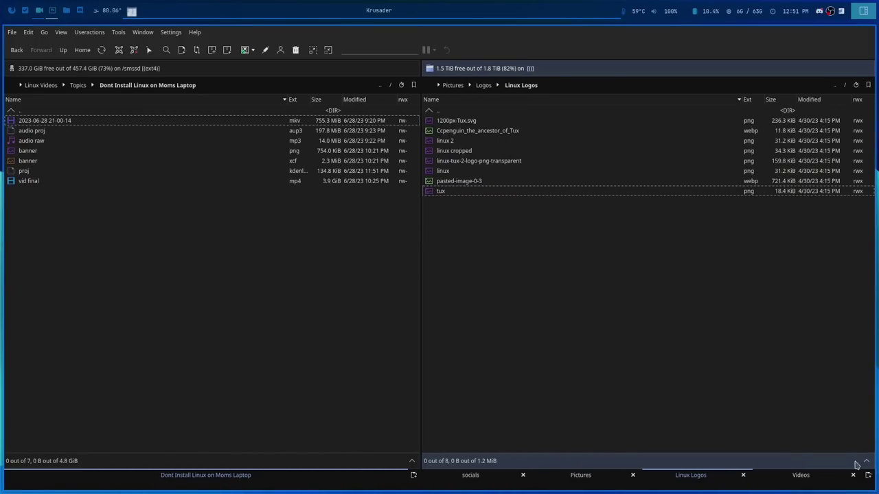
left_click(581, 476)
left_click(444, 212)
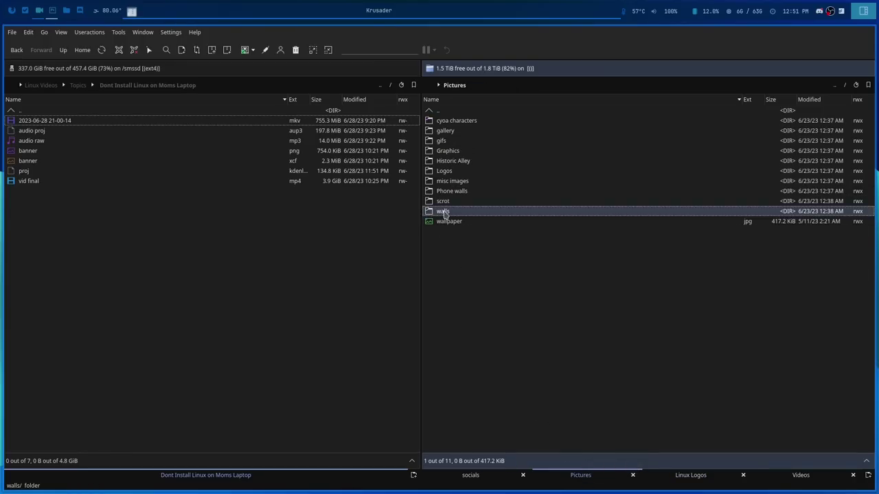
double_click(444, 213)
double_click(445, 131)
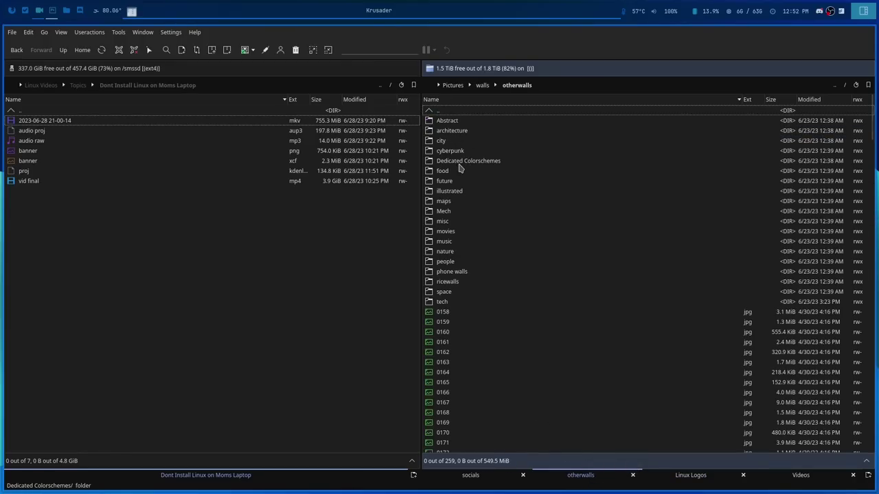
double_click(460, 163)
double_click(460, 140)
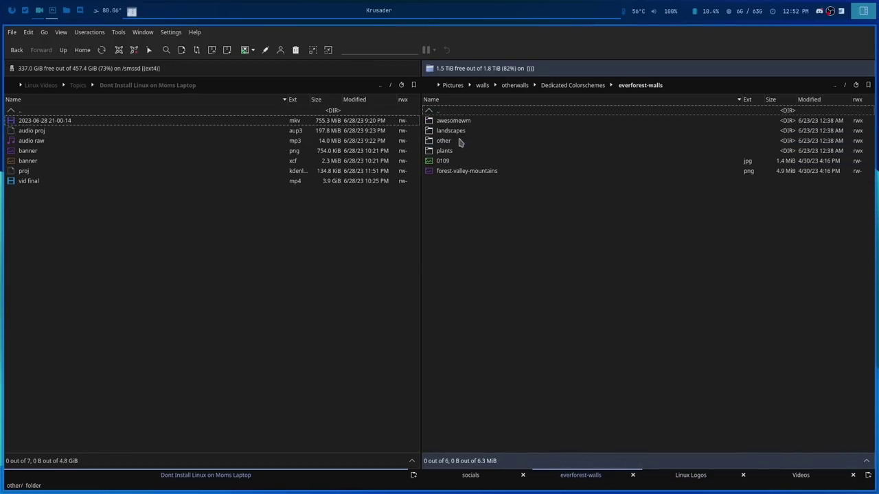
double_click(460, 141)
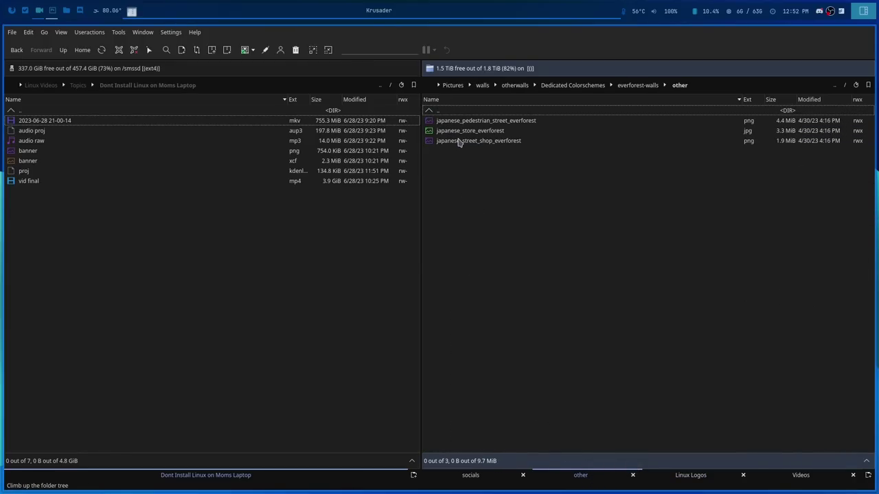
Show a vertical Preview side panel and preview the three Japanese street everforest images.
left_click(867, 463)
left_click(619, 99)
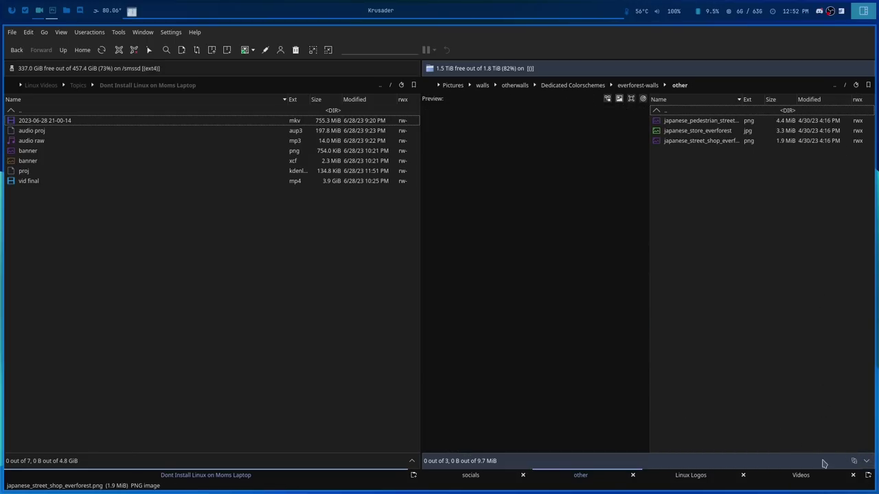
left_click(853, 465)
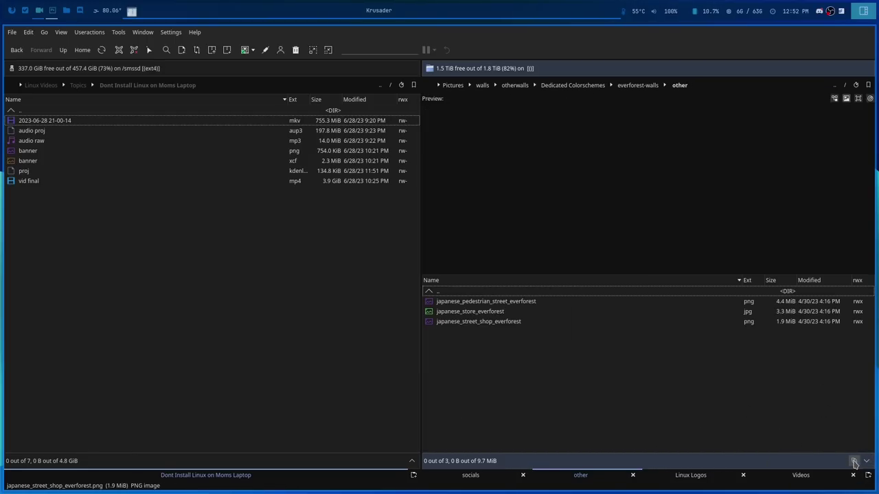
left_click(453, 303)
left_click(475, 322)
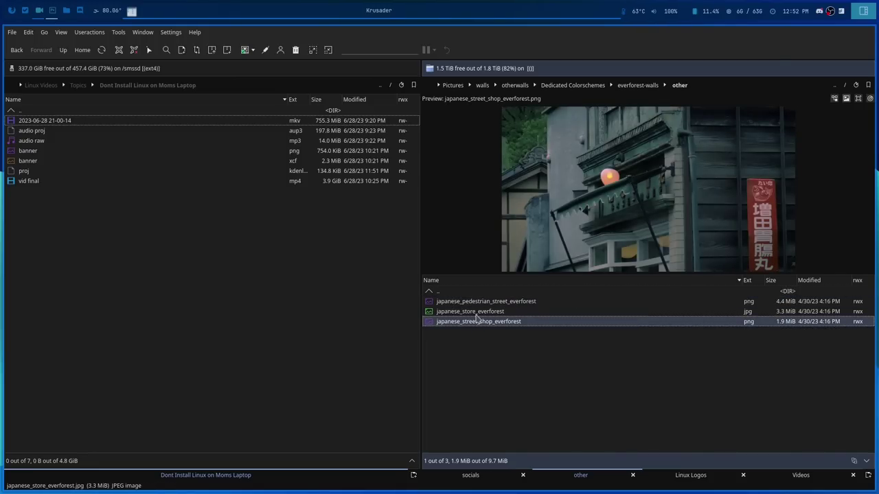
left_click(477, 313)
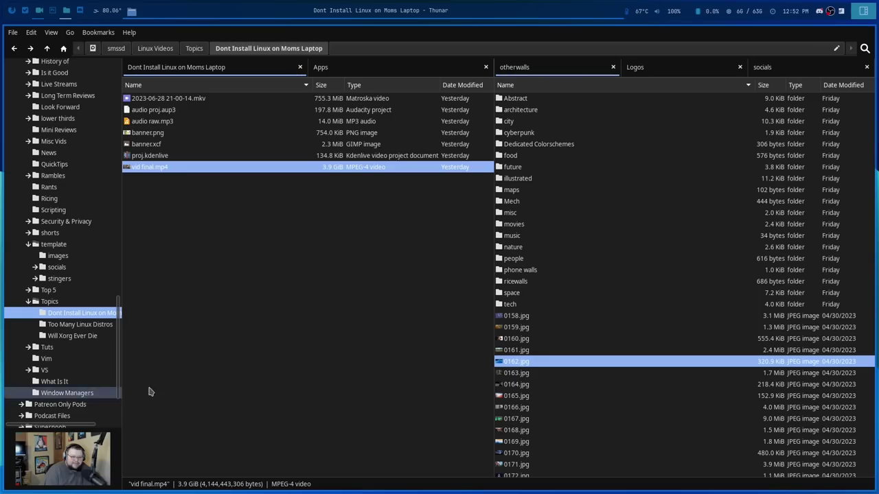
Preview wallpapers 0163, 0165, 0167, 0169, 0173, 0175 and 0178.jpg in the sidebar.
left_click(529, 376)
left_click(528, 396)
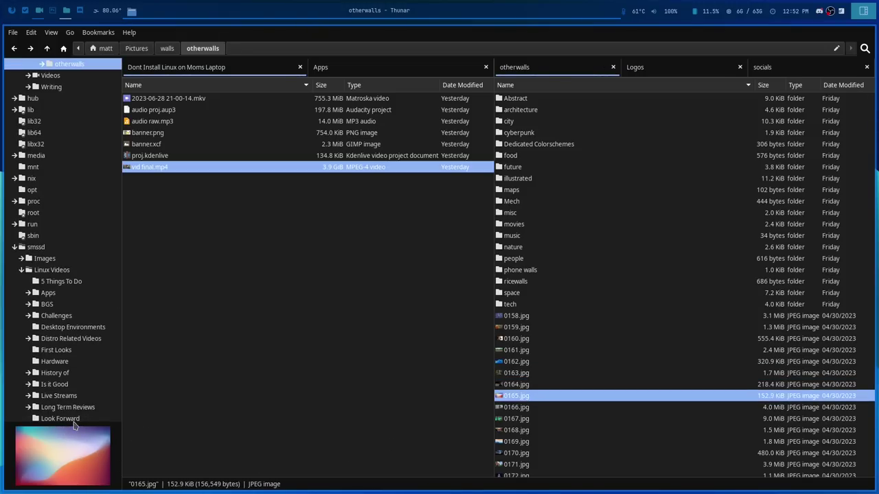
left_click(550, 420)
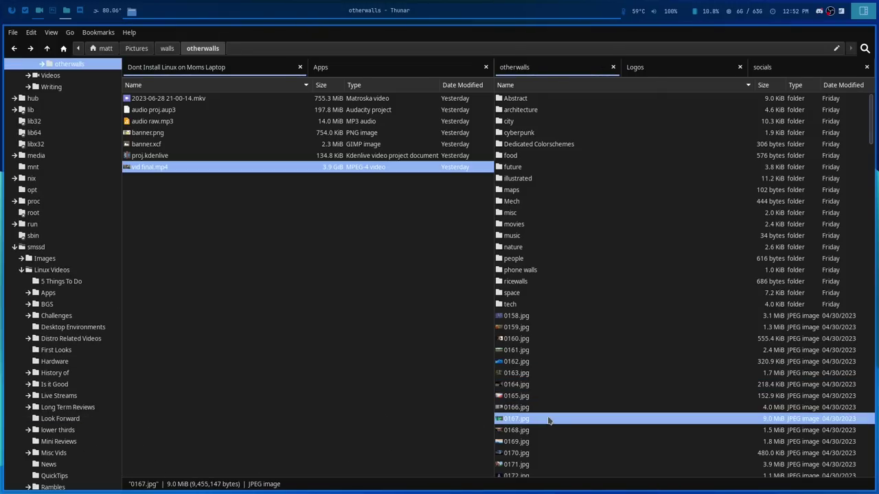
left_click(539, 396)
left_click(529, 443)
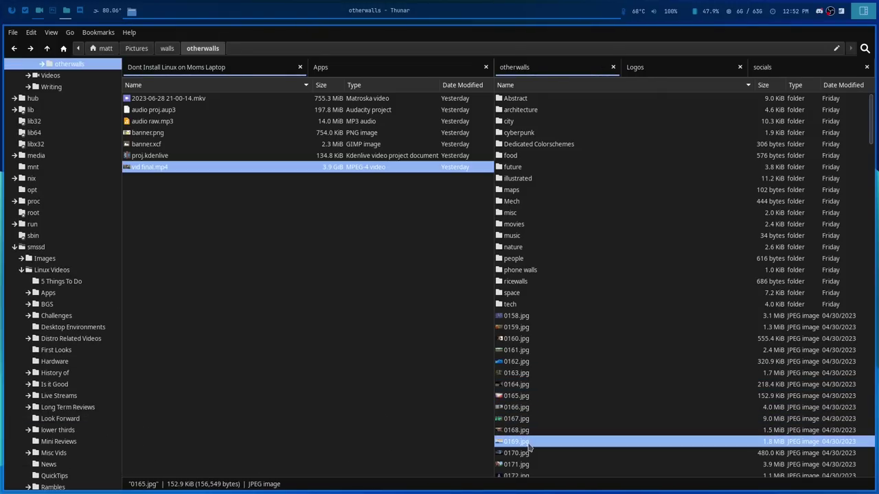
scroll(531, 412, "down", 2)
left_click(530, 402)
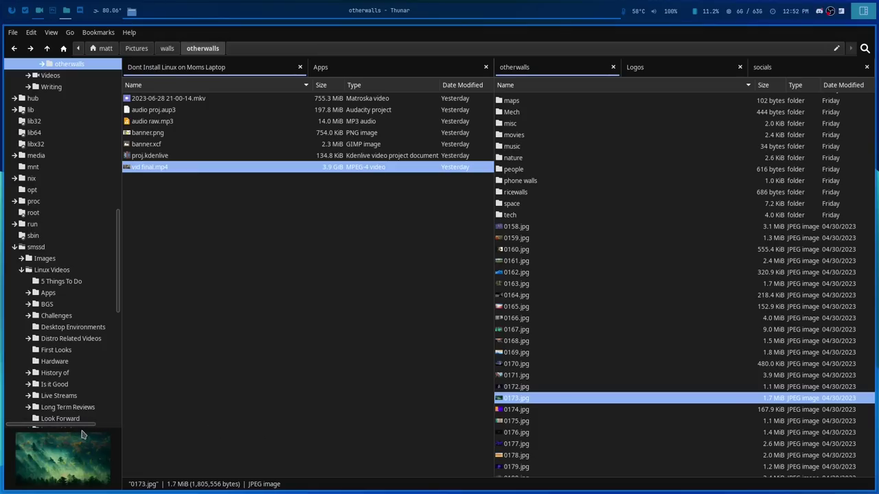
left_click(551, 421)
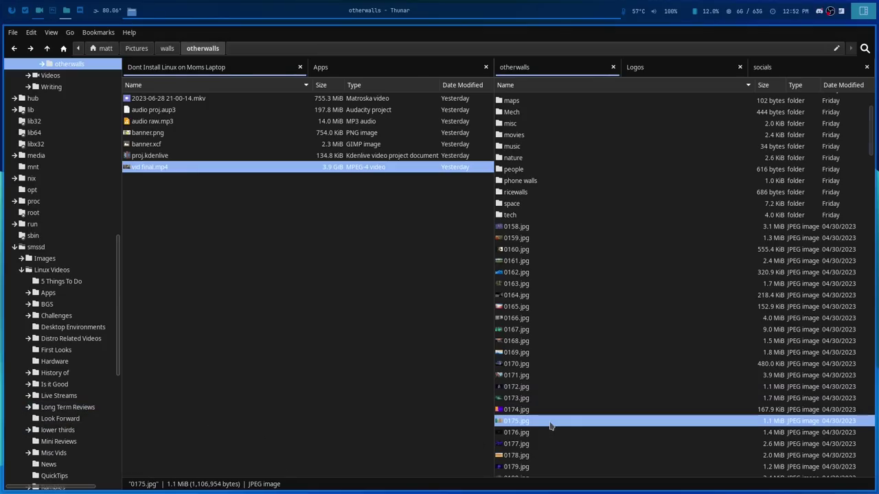
left_click(516, 455)
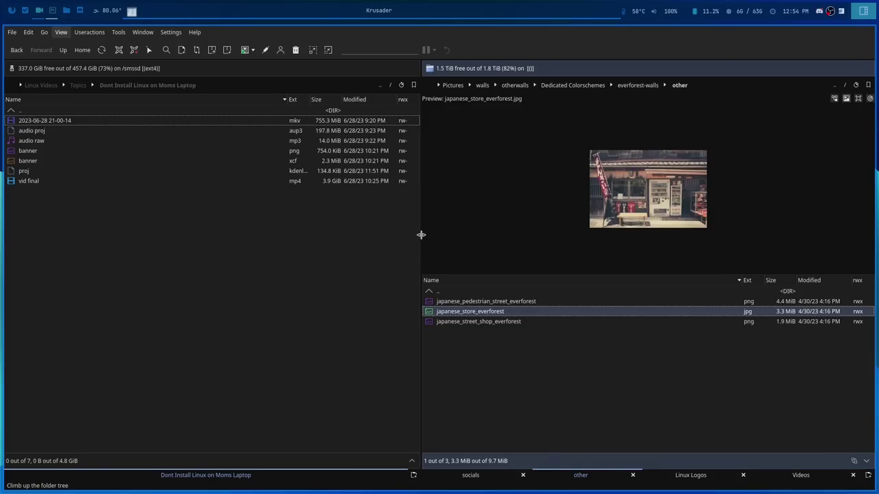
Drag the panel splitter to a near-even split, leaving the right panel slightly wider.
left_click_drag(421, 234, 411, 237)
mouse_move(421, 228)
left_mouse_down()
mouse_move(554, 231)
mouse_move(408, 239)
mouse_move(430, 241)
left_mouse_up()
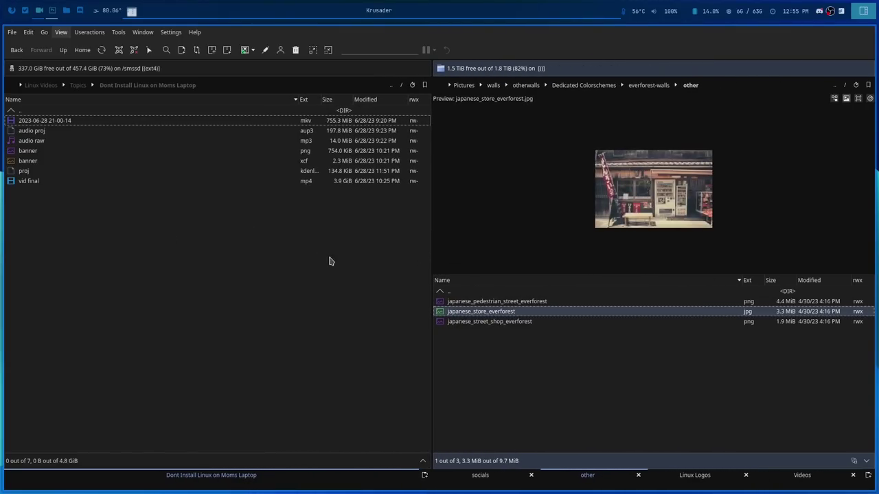